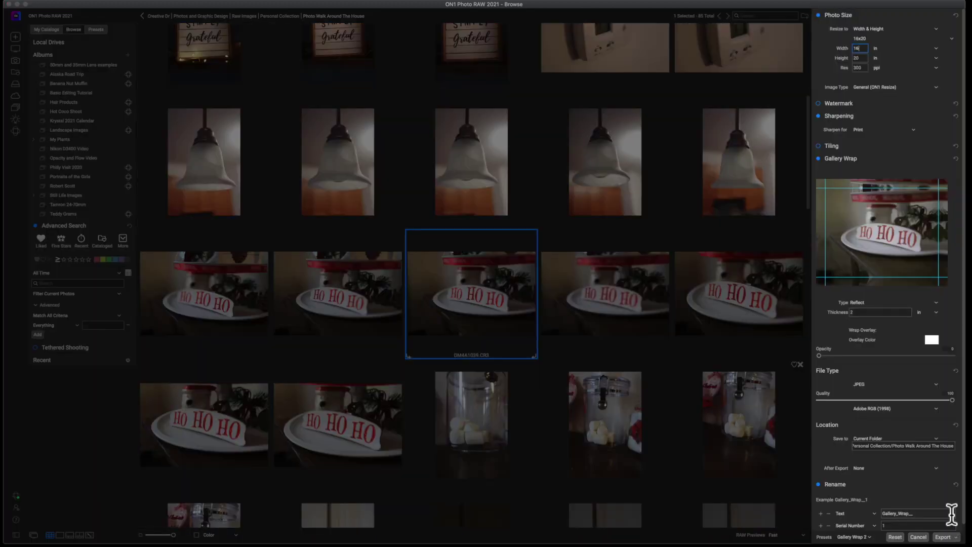
Step: Collapse the Gallery Wrap section of the loaded Gallery Wrap 2 export preset
left_click(909, 160)
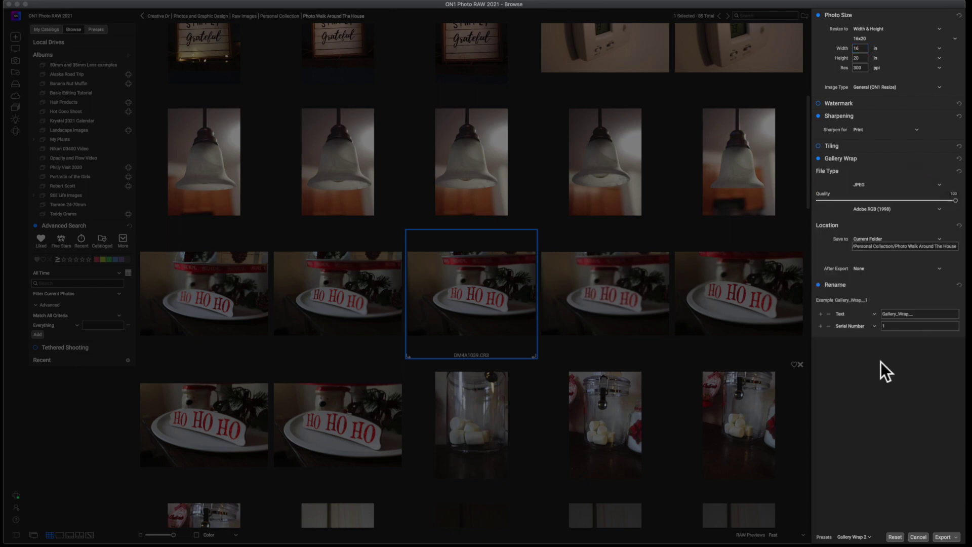
Step: Reset the Export panel so no preset is loaded and all sections are off
left_click(895, 537)
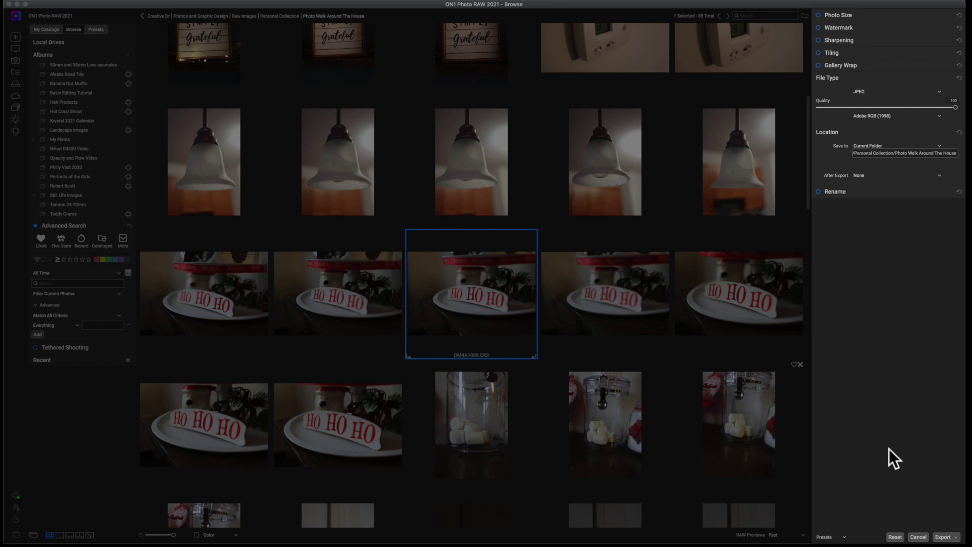
Step: Enable Photo Size using the Photographic 5x7 preset, keeping resolution at 300 ppi
left_click(879, 17)
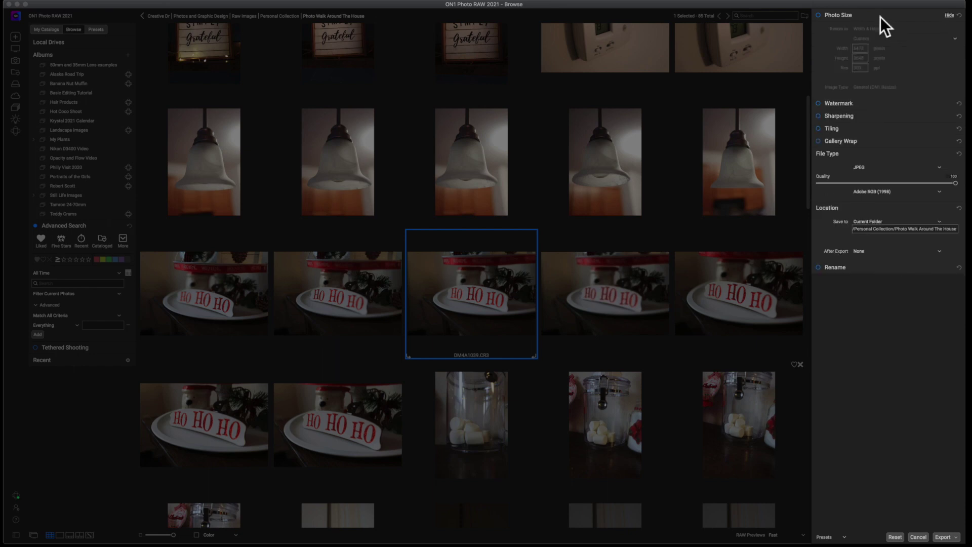
left_click(818, 16)
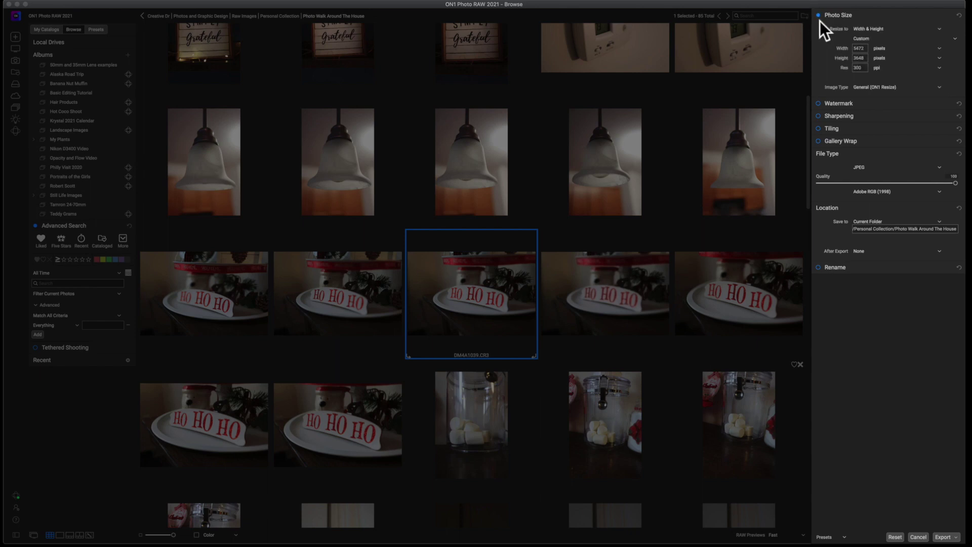
left_click(952, 38)
mouse_move(900, 58)
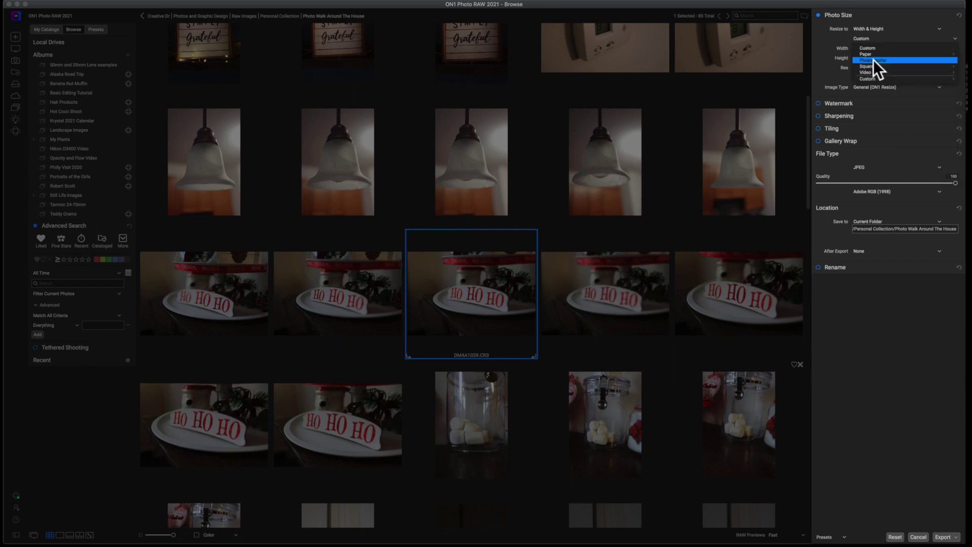
left_click(928, 44)
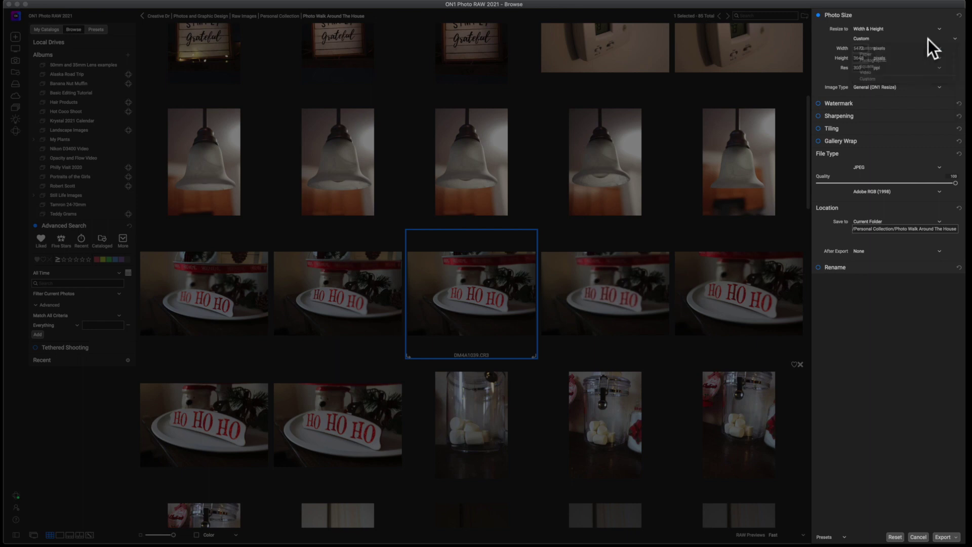
left_click(955, 39)
mouse_move(888, 60)
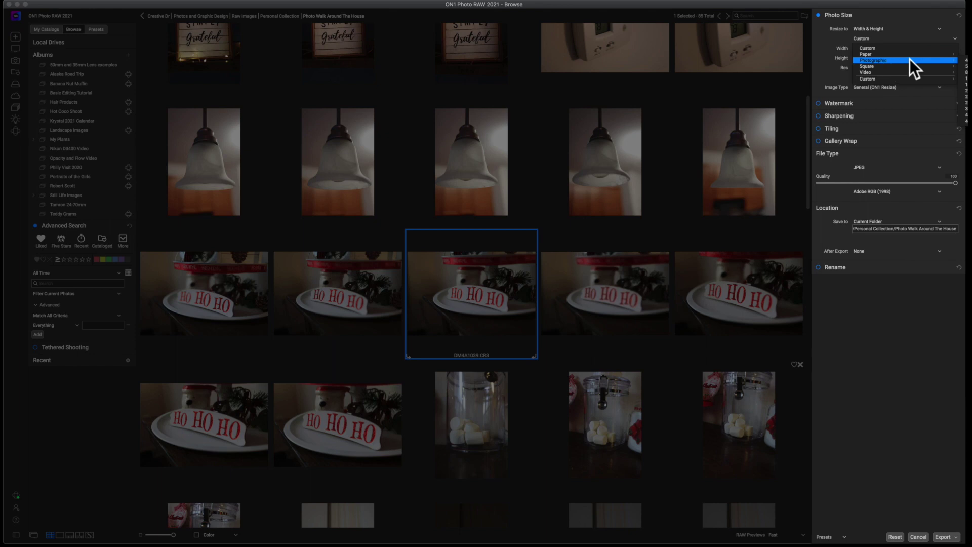
left_click(965, 65)
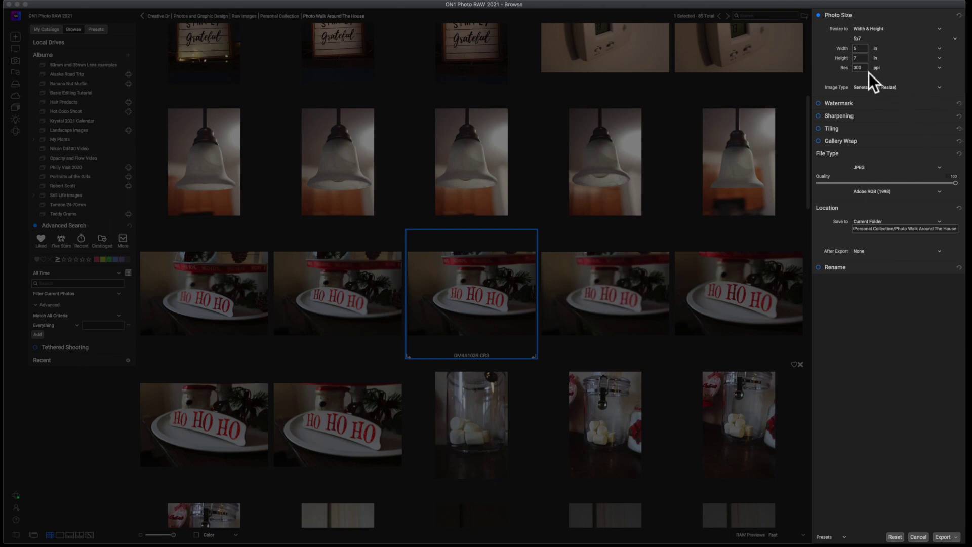
left_click(939, 68)
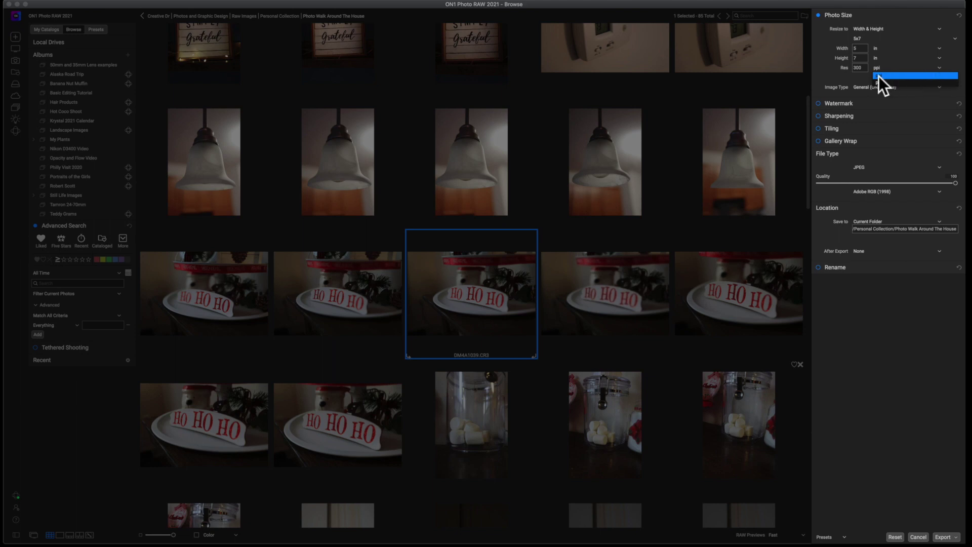
left_click(888, 66)
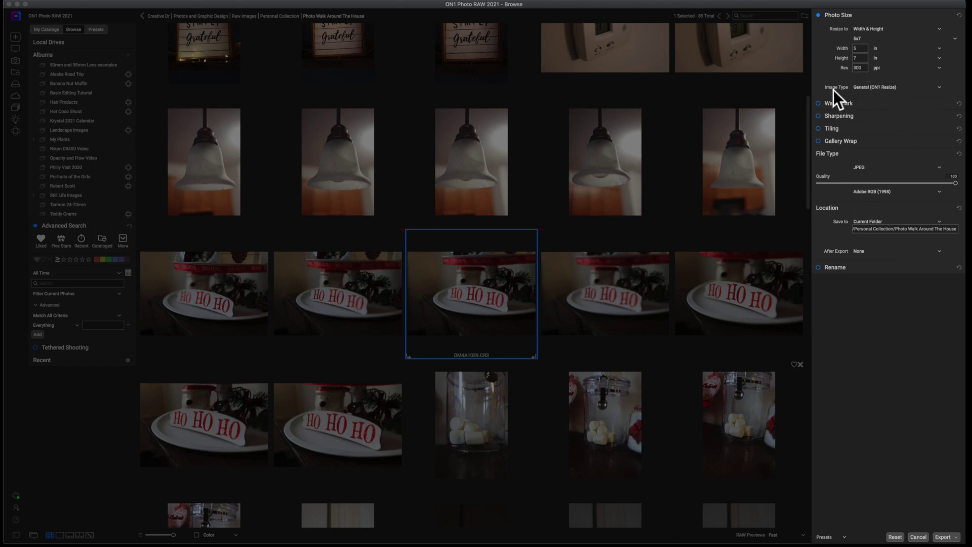
Step: Keep Image Type on General (ON1 Resize) and collapse the Photo Size section
left_click(890, 88)
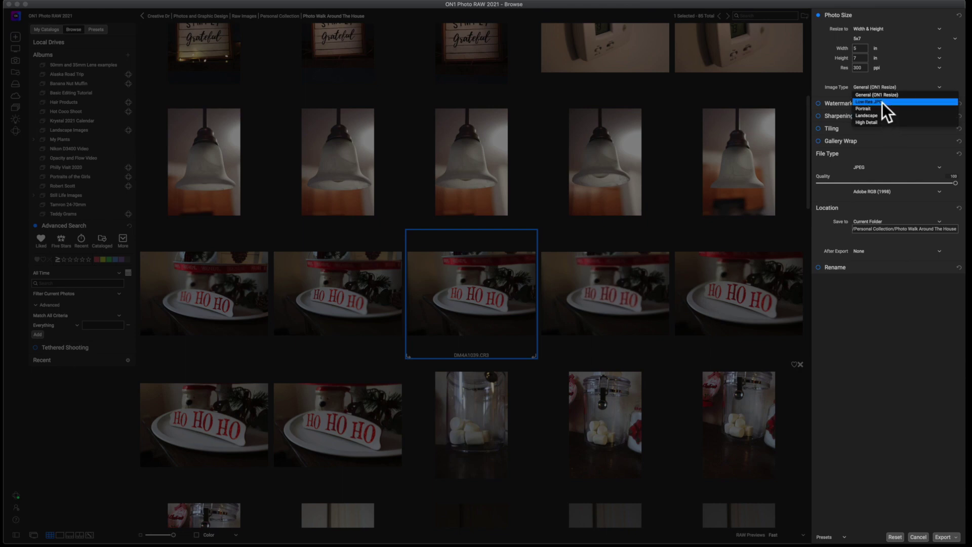
left_click(898, 90)
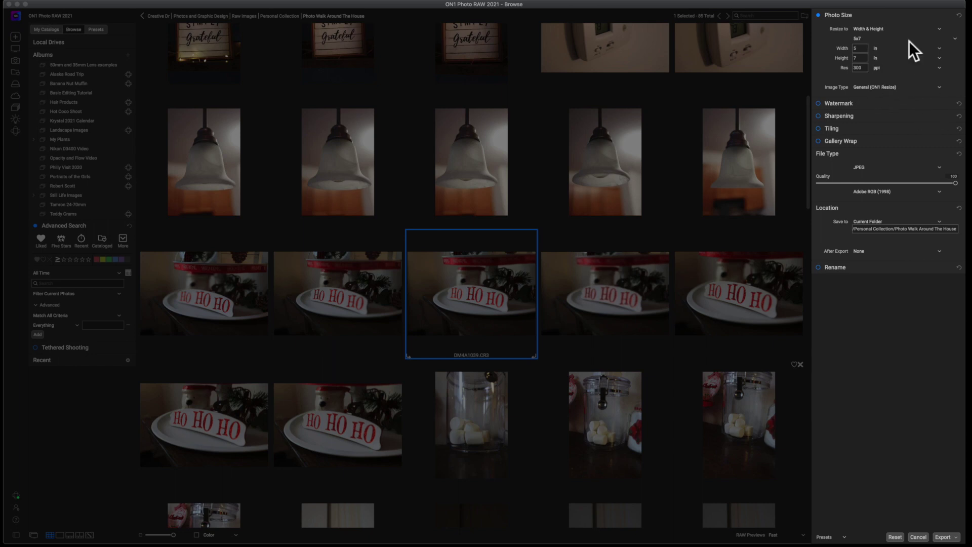
left_click(885, 15)
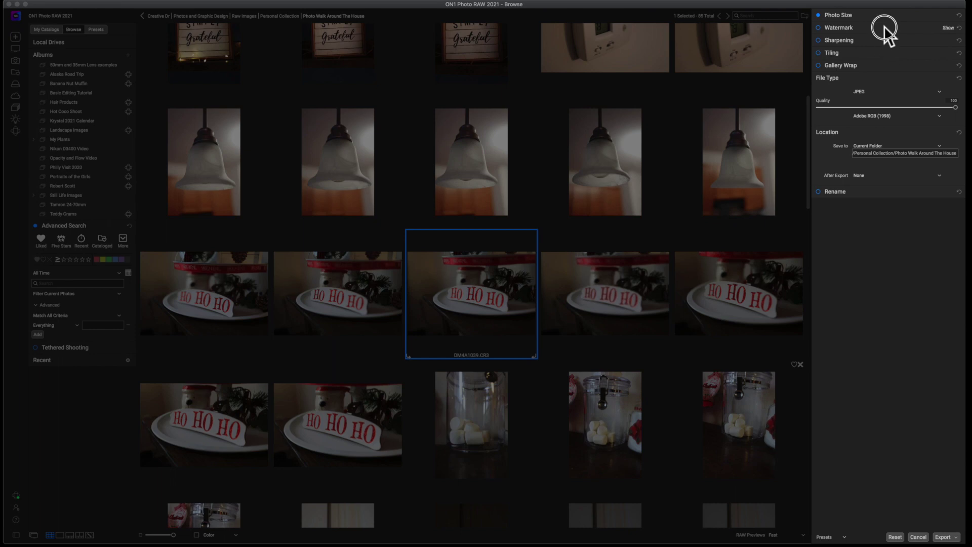
Step: Expand the Watermark section for review, leaving watermarking disabled
left_click(884, 28)
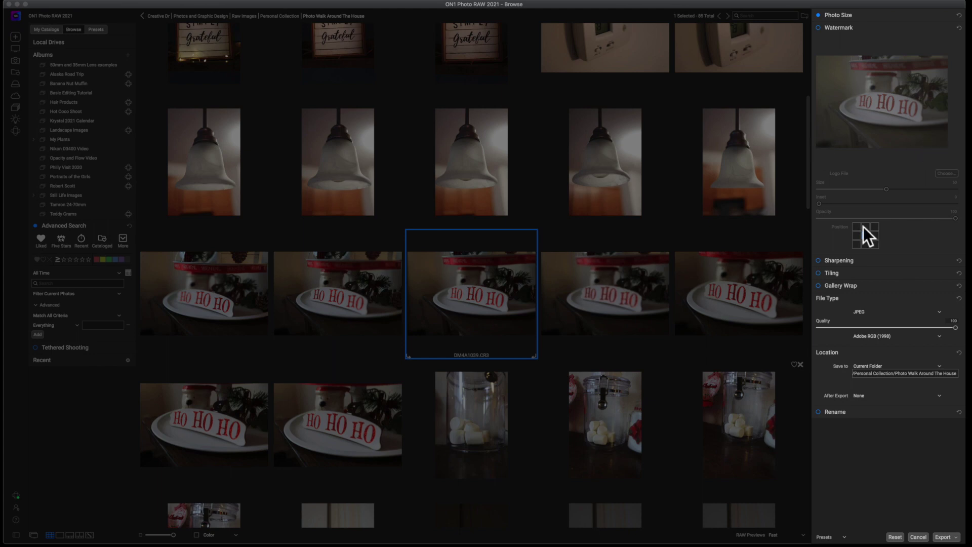
Step: Collapse Watermark and enable Sharpening with Sharpen for set to Print
left_click(882, 27)
left_click(882, 40)
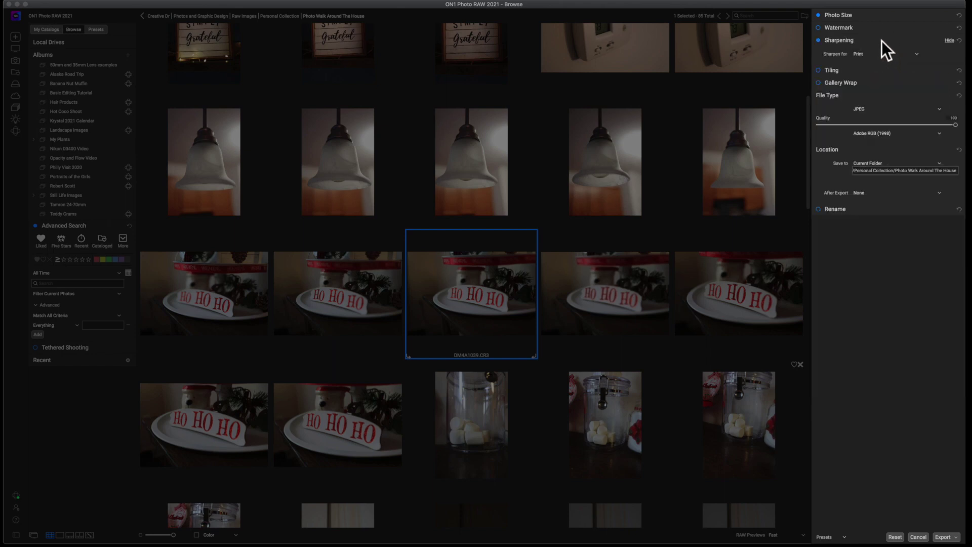
left_click(903, 54)
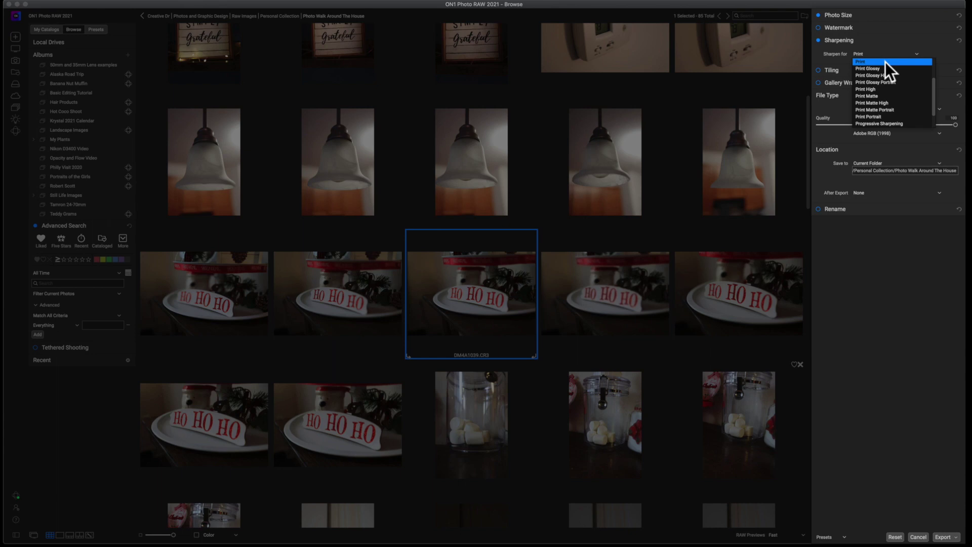
left_click_drag(934, 105, 936, 119)
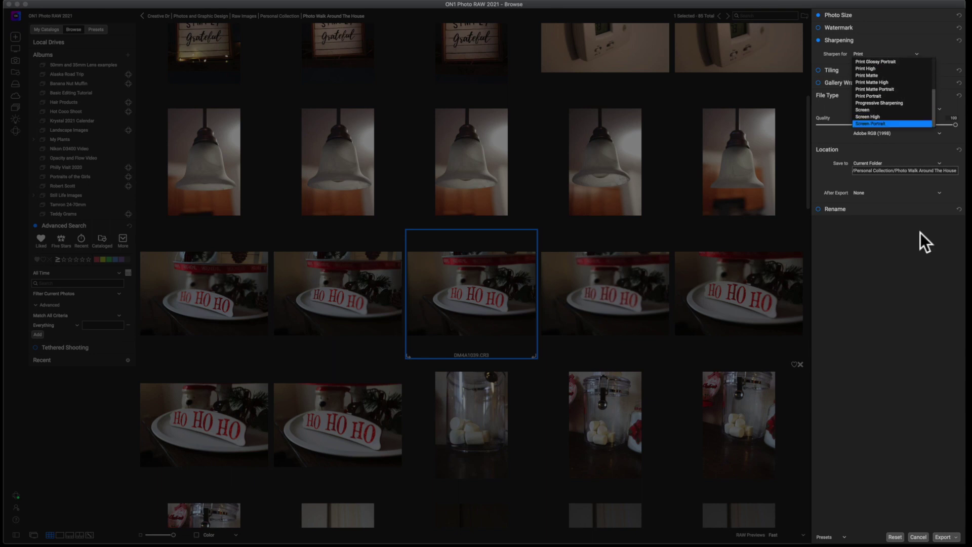
left_click(883, 240)
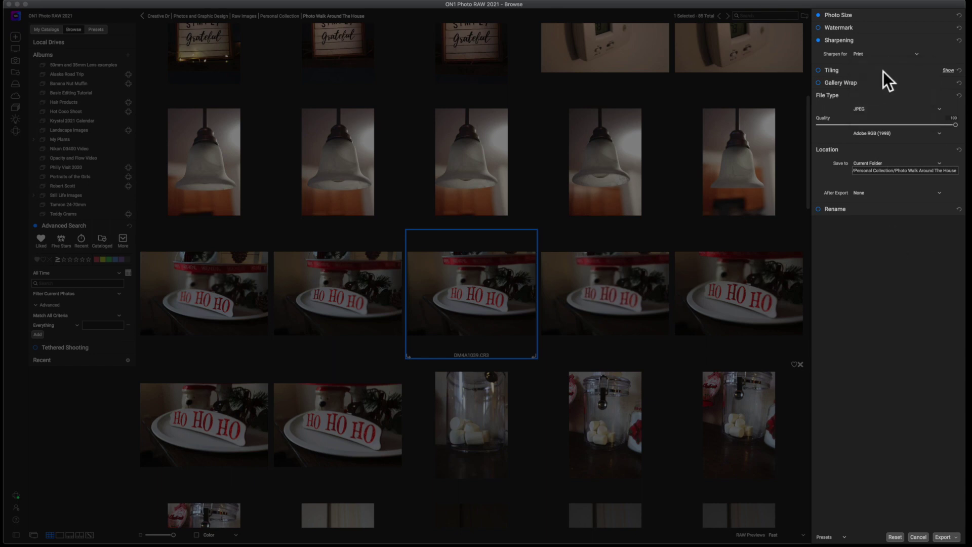
Step: Collapse Sharpening and enable a Reflect-type Gallery Wrap with 1 in thickness
left_click(885, 42)
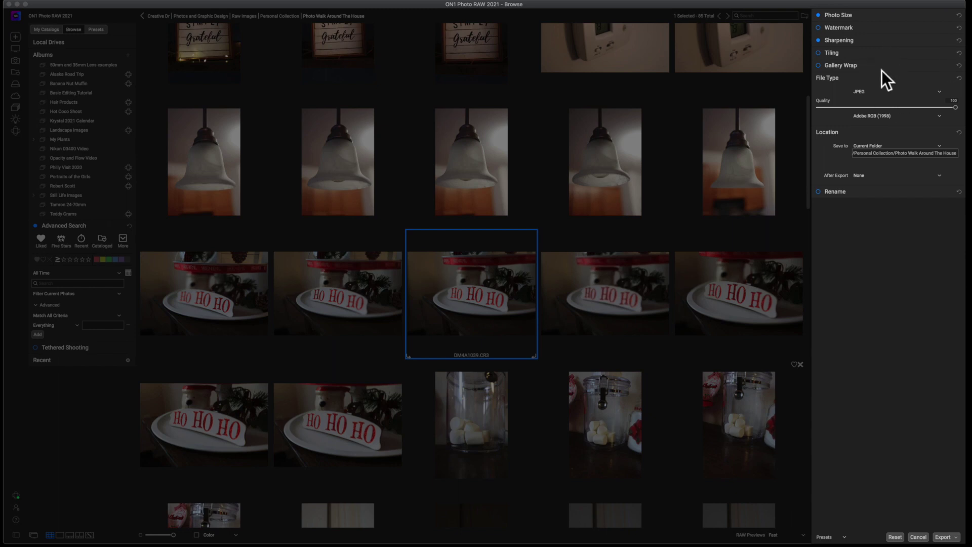
left_click(882, 67)
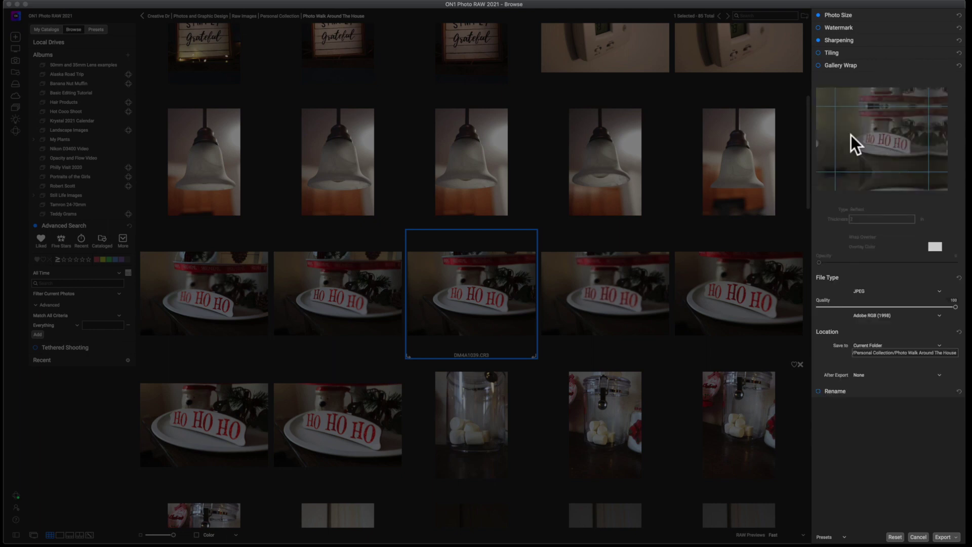
left_click(818, 66)
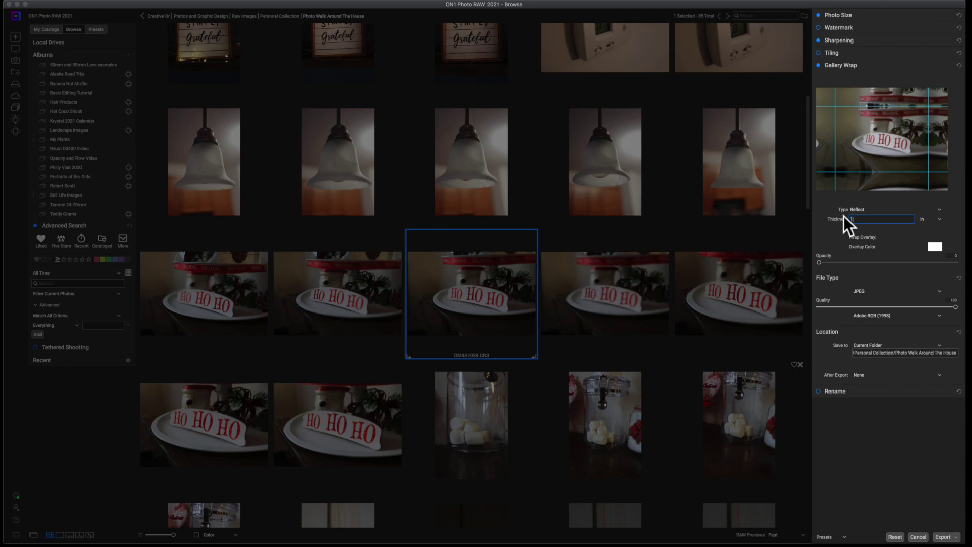
type("1")
key("Return")
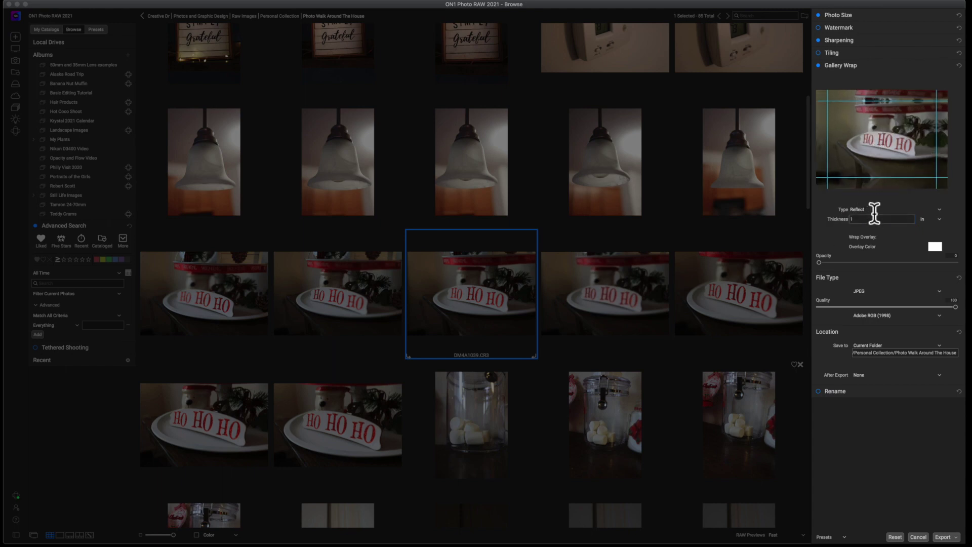
left_click(940, 209)
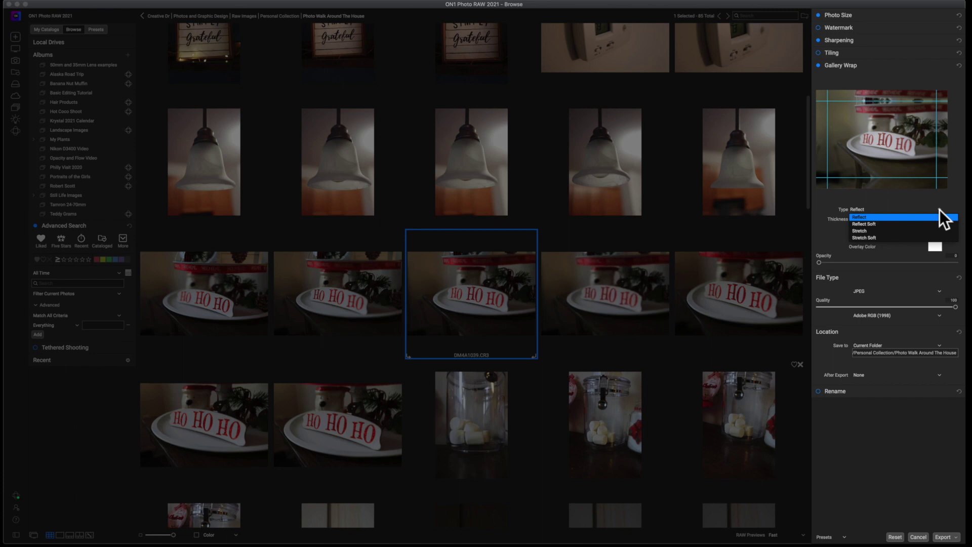
left_click(938, 210)
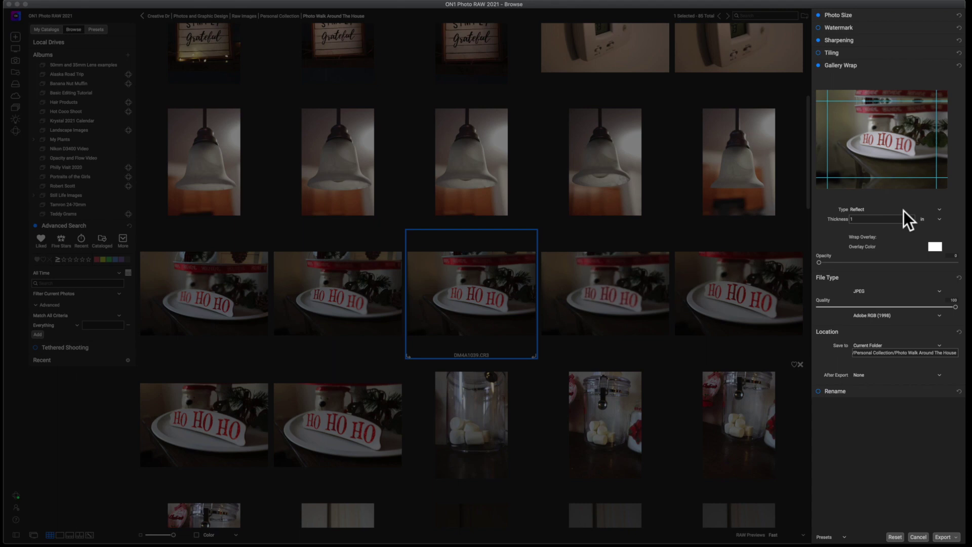
Step: Turn Gallery Wrap back off, keep JPEG output and Adobe RGB (1998) colour space
left_click(819, 66)
left_click(892, 67)
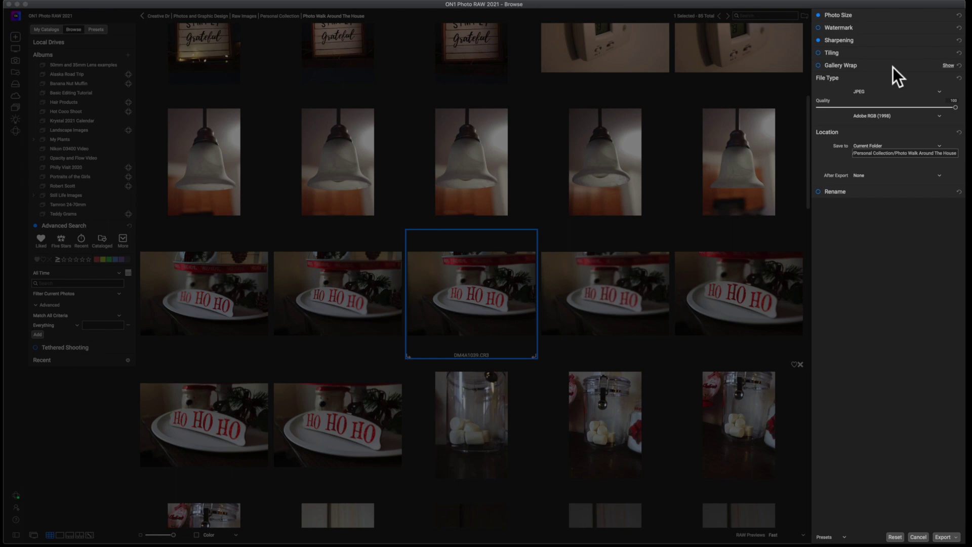
left_click(922, 93)
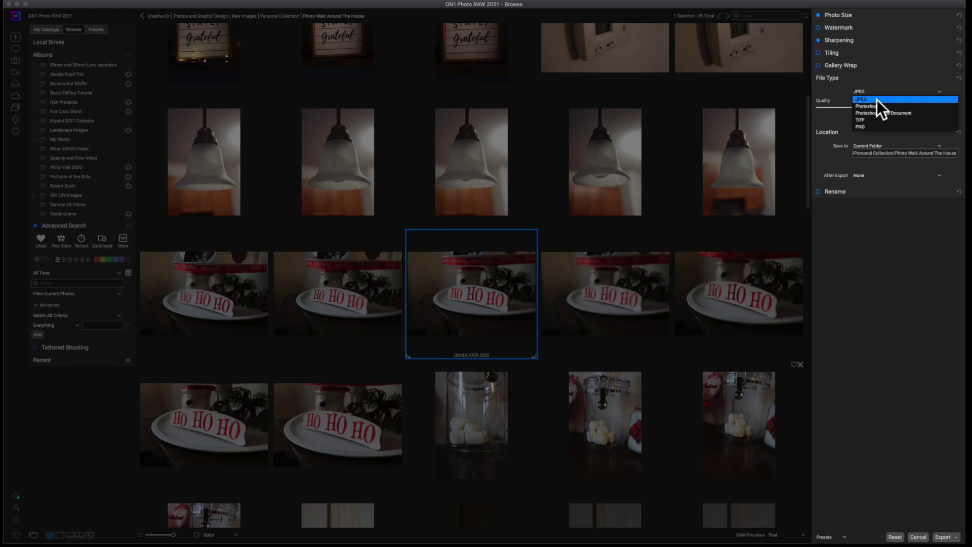
left_click(876, 99)
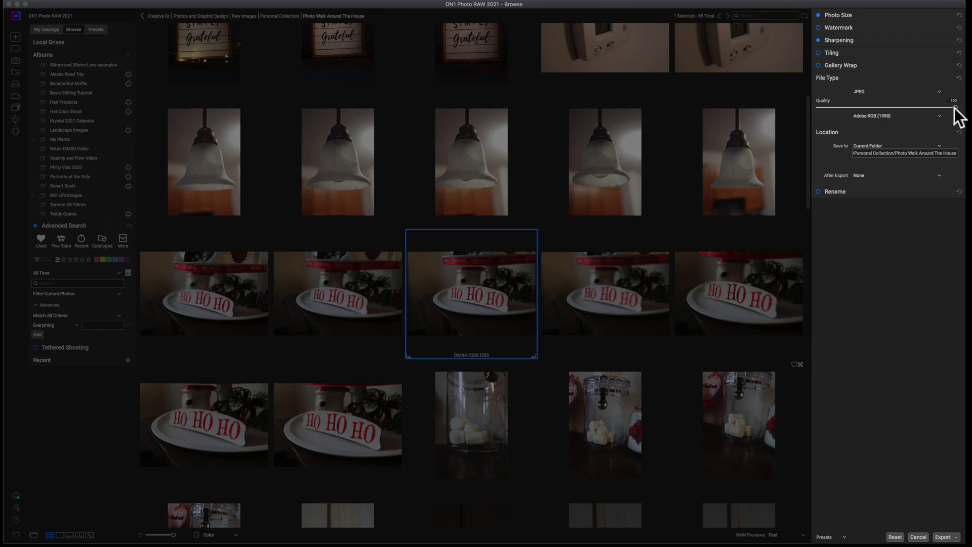
left_click(882, 116)
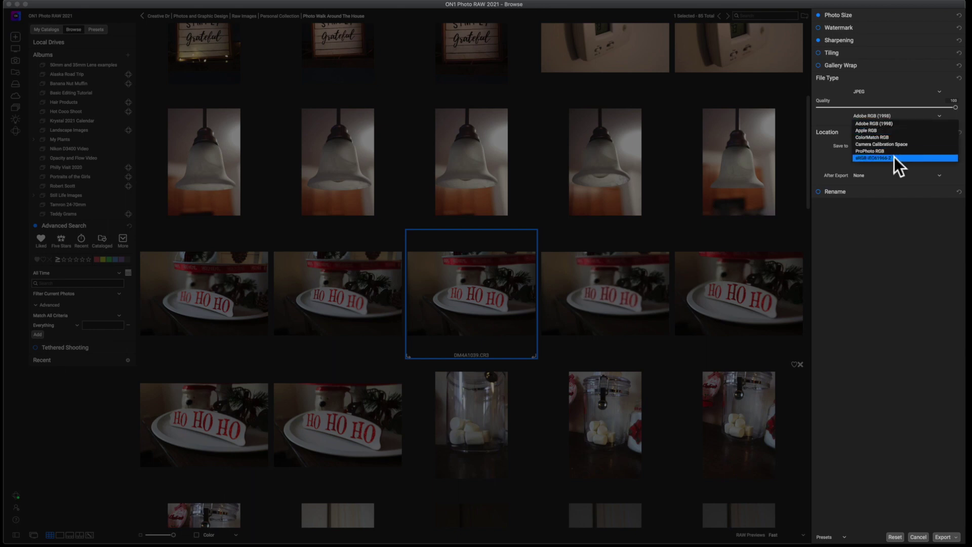
left_click(888, 123)
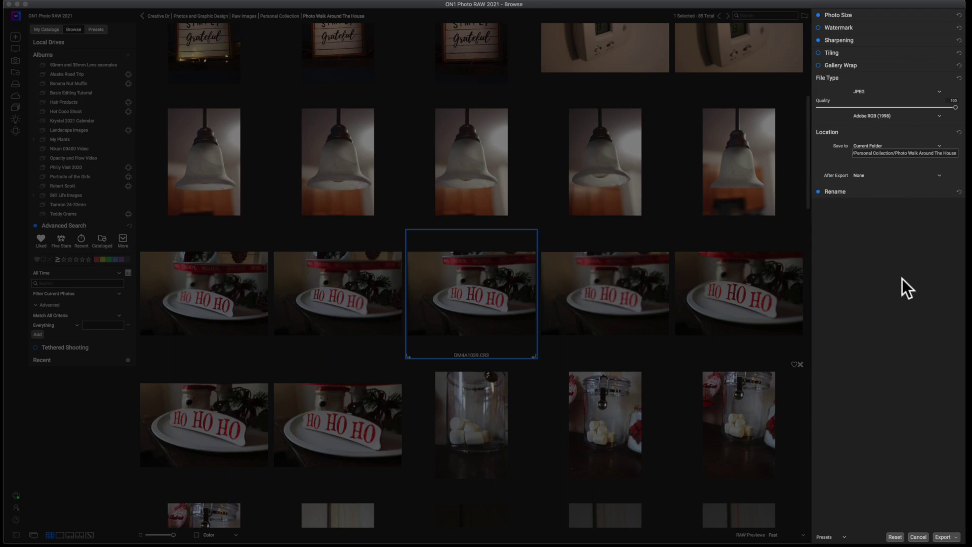
Step: Enable Rename with custom text '5x7_' as the first file-name part
left_click(867, 191)
left_click(872, 223)
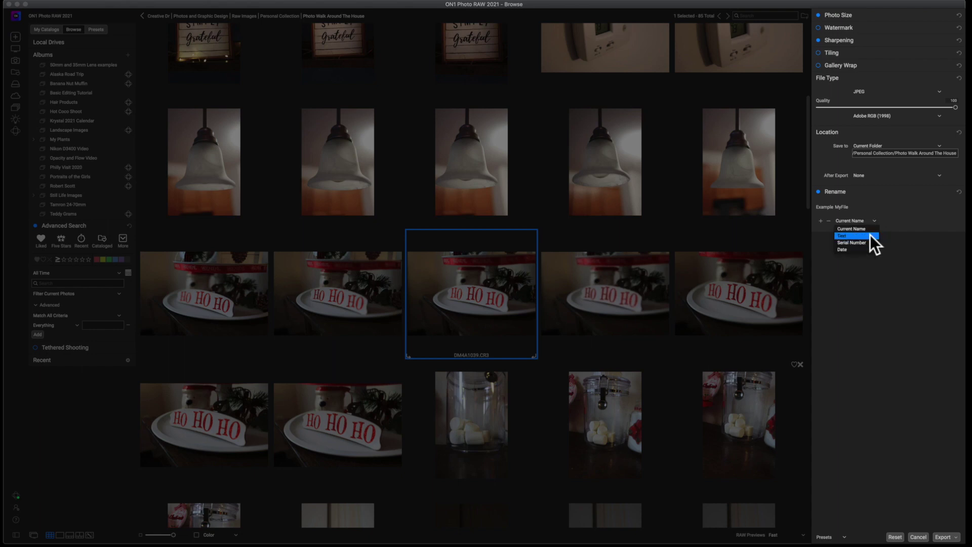
left_click(869, 235)
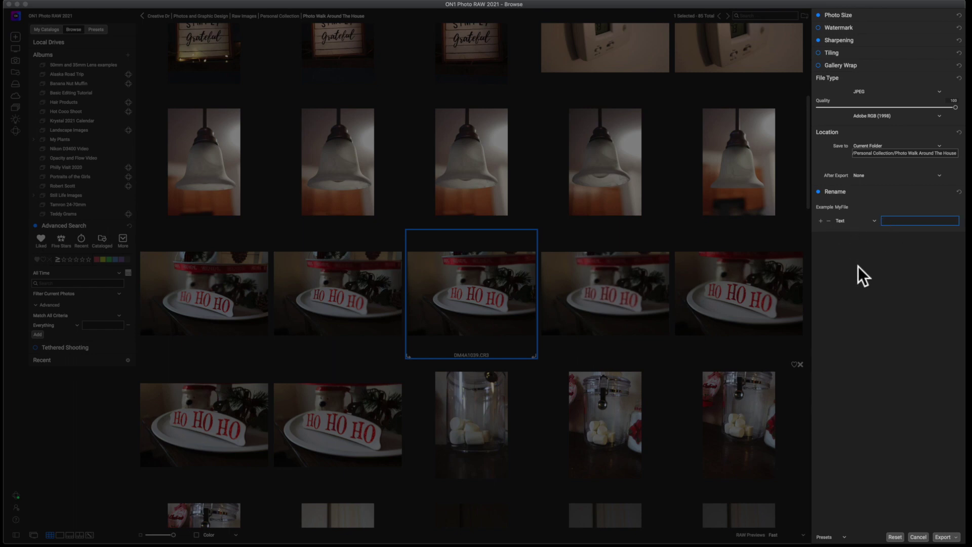
type("5x7_")
Step: Append text 'Christmas Decor_' and a serial number starting at 1 to the name
left_click(820, 221)
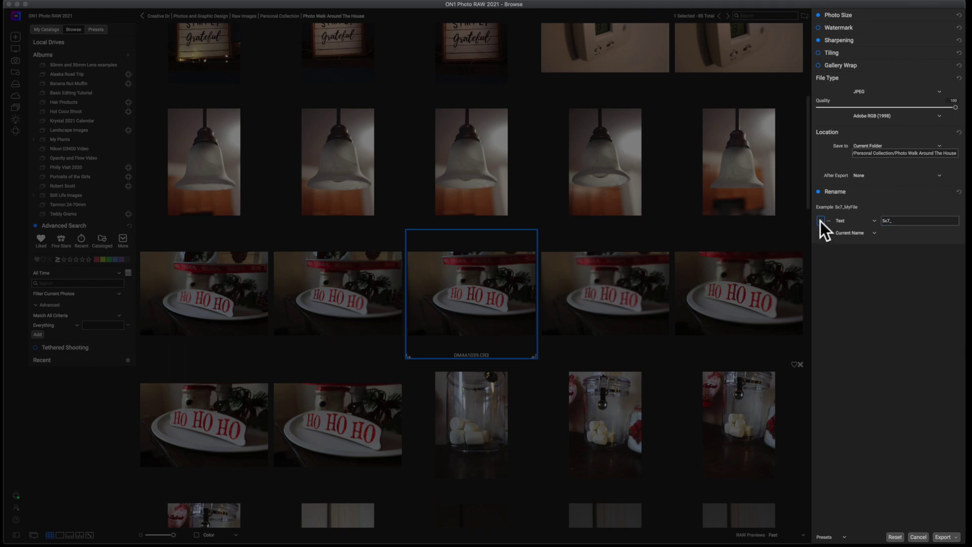
left_click(852, 234)
left_click(851, 248)
type("Christmas Decor_")
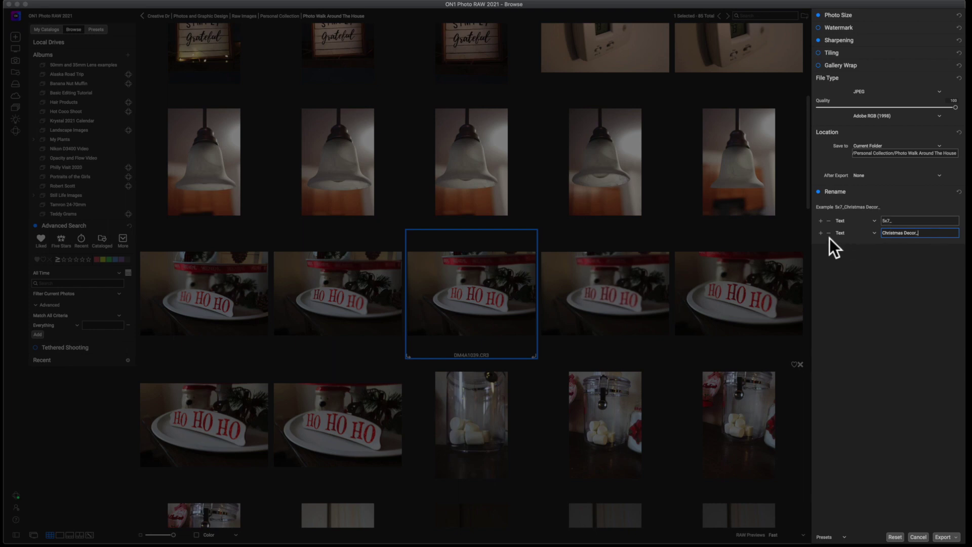
left_click(821, 233)
left_click(857, 246)
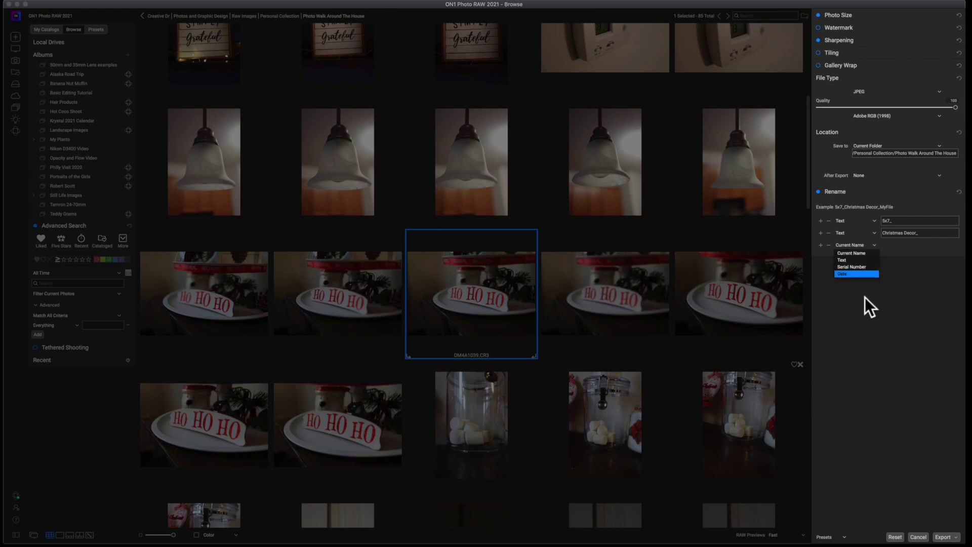
left_click(857, 267)
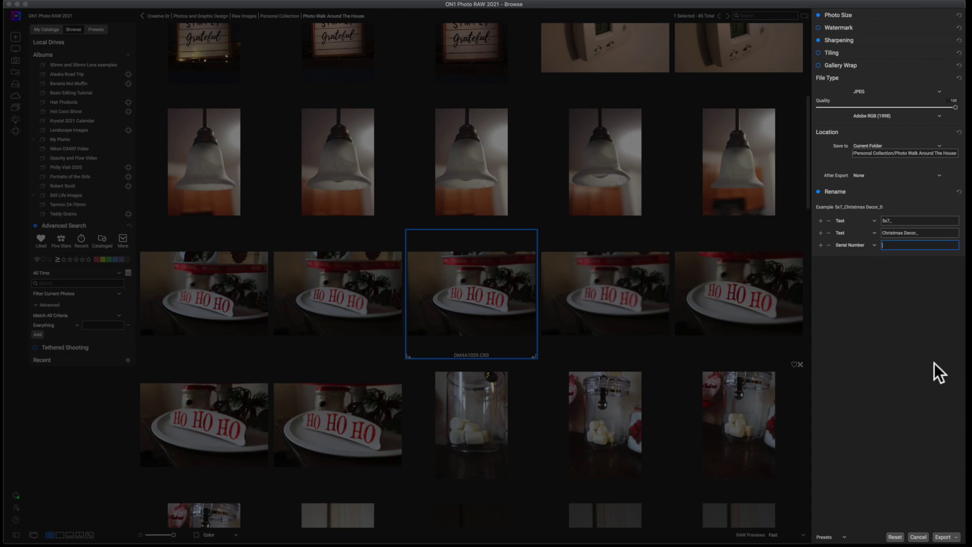
type("1")
Step: Run the export, adding the new copy to the Photo Walk Around The House folder
left_click(942, 537)
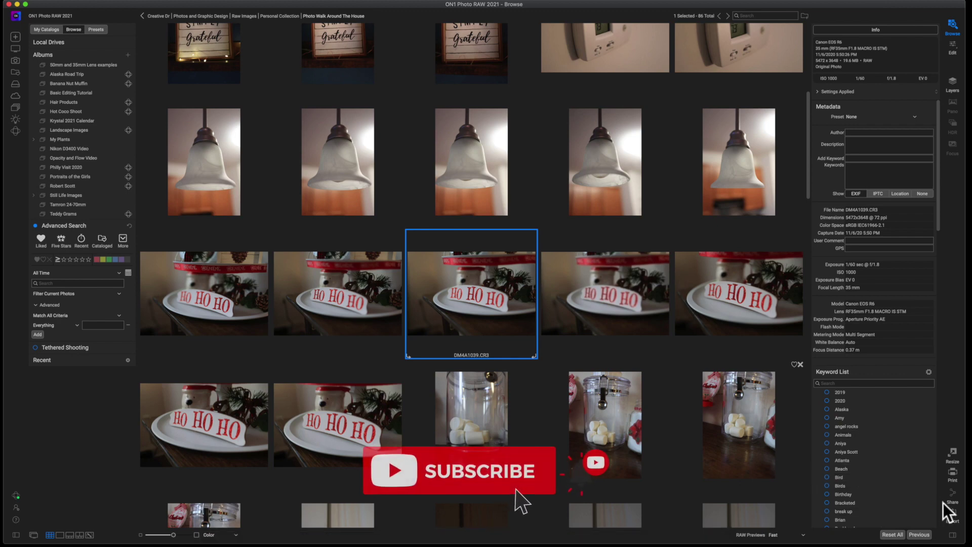
Step: Reopen the Export panel and confirm Photo Size still shows 5x7 in at 300 ppi
left_click(952, 513)
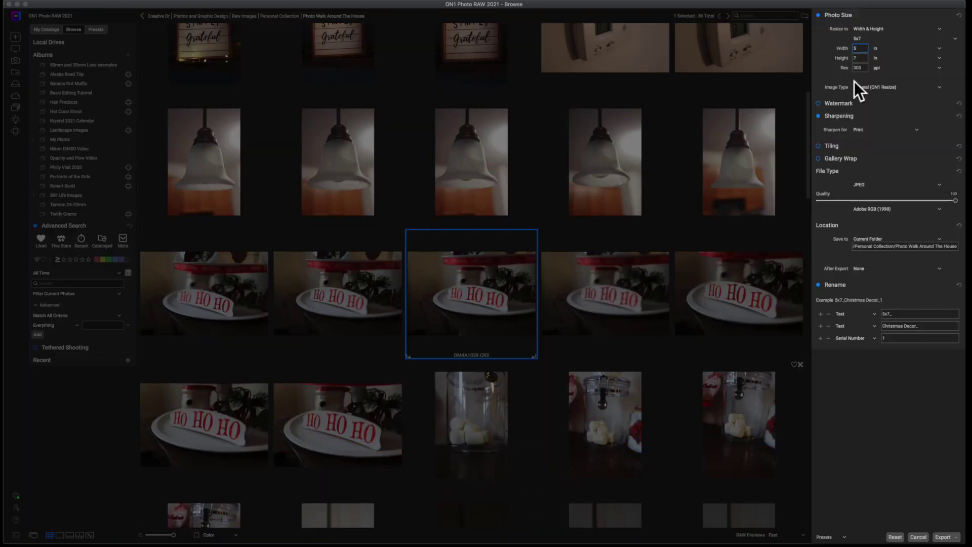
left_click(887, 16)
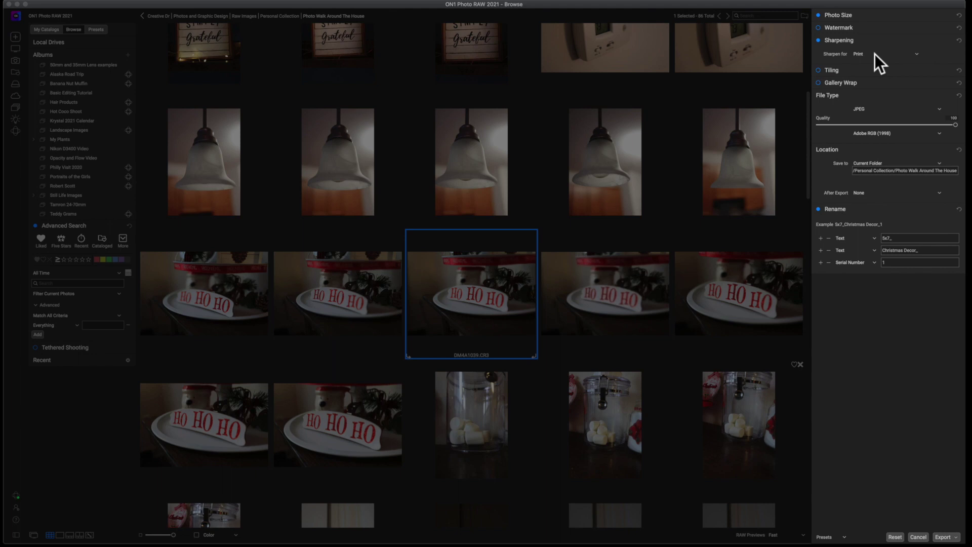
left_click(870, 17)
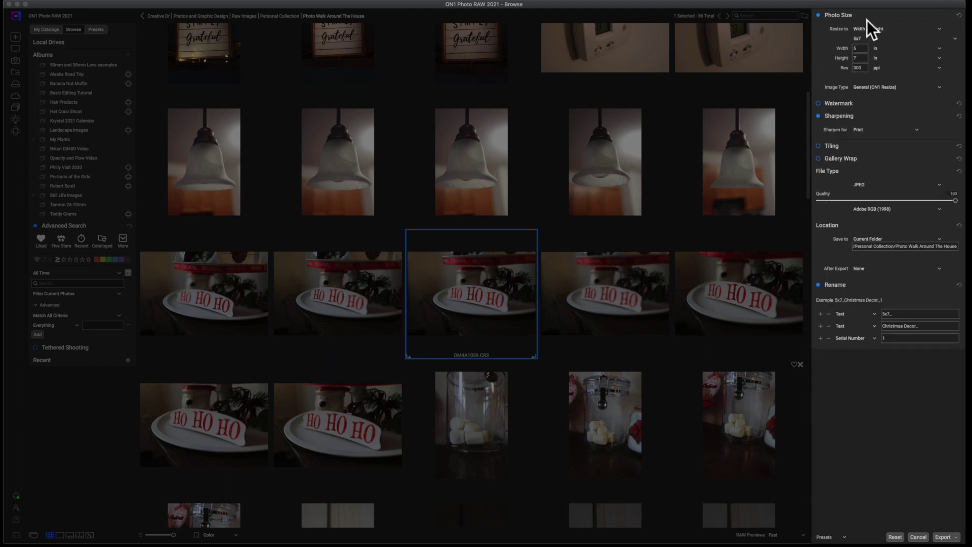
left_click(861, 15)
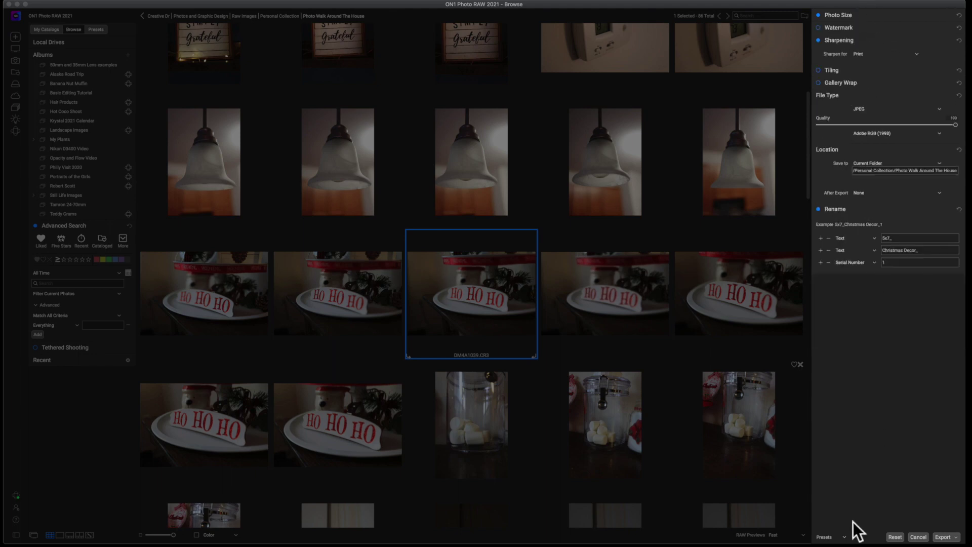
Step: From the Presets list, save the current export settings as a new preset '5x7 Print'
left_click(842, 536)
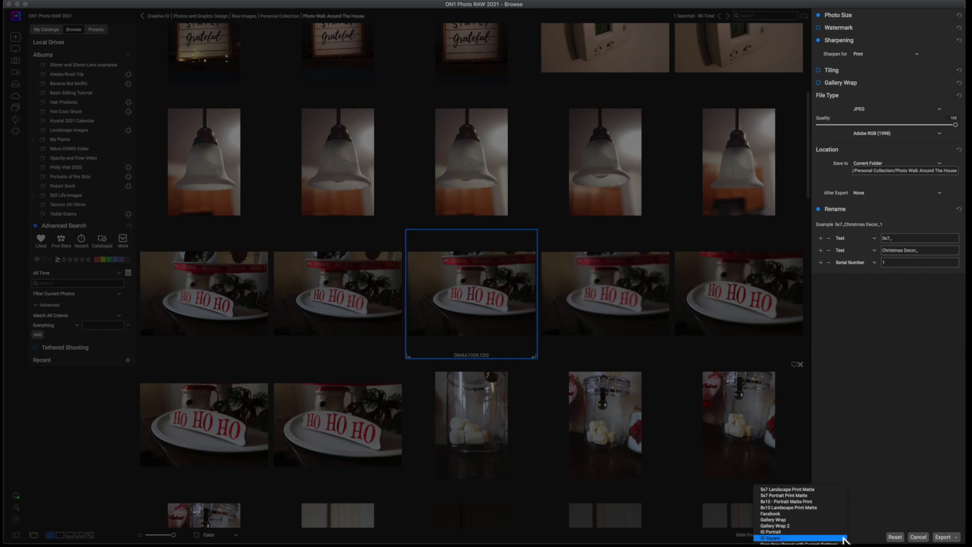
left_click(861, 533)
left_click(844, 540)
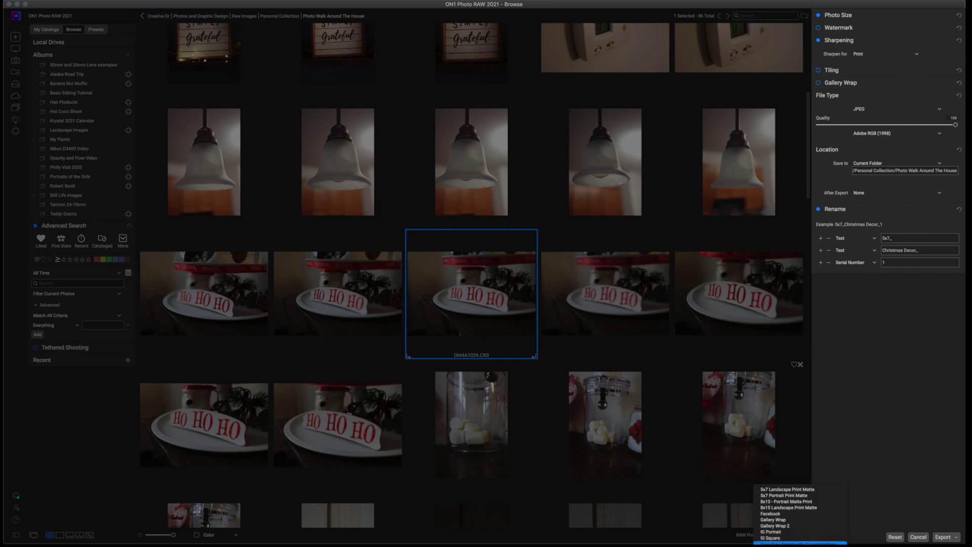
left_click(799, 542)
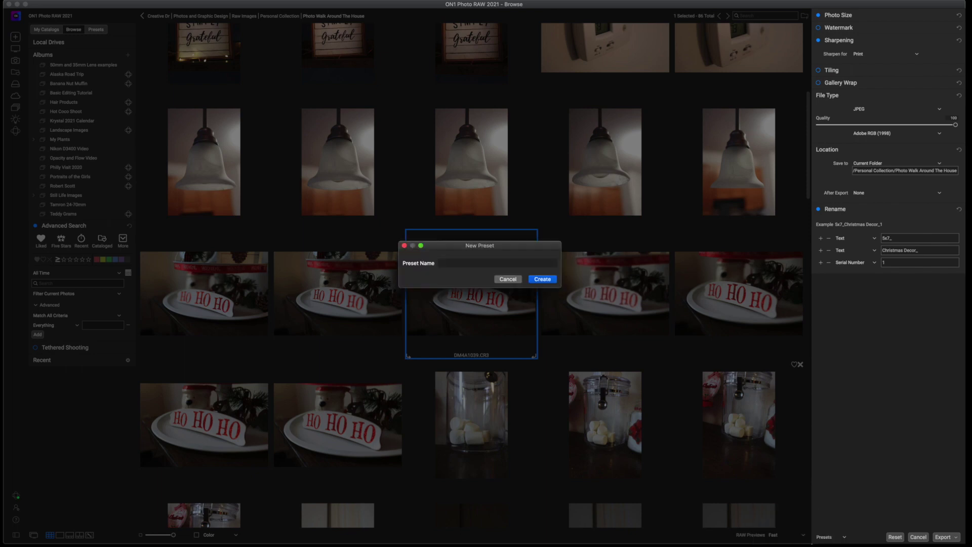
type("5x7 Print")
left_click(546, 278)
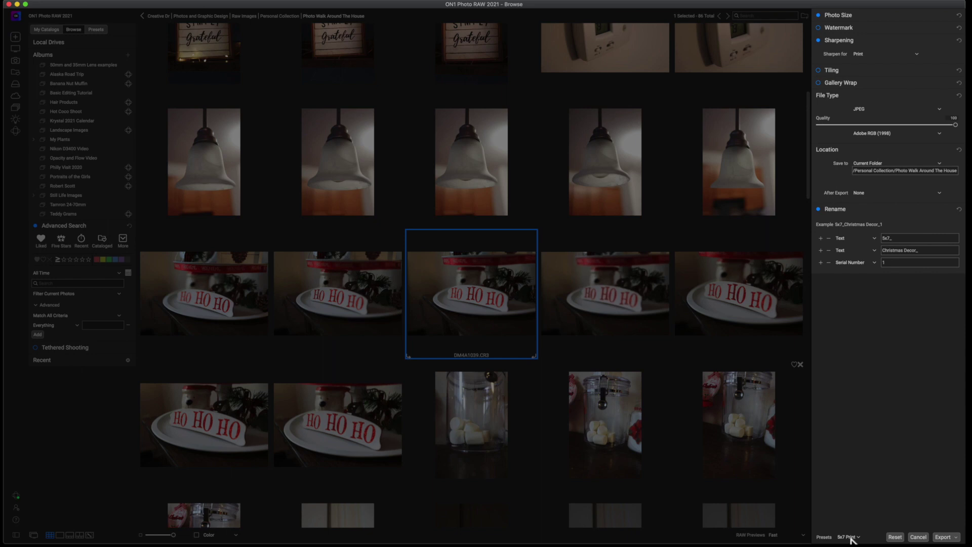
Step: Load the IG Portrait preset: screen sharpening, JPEG quality 75, IGP_ file names
left_click(856, 537)
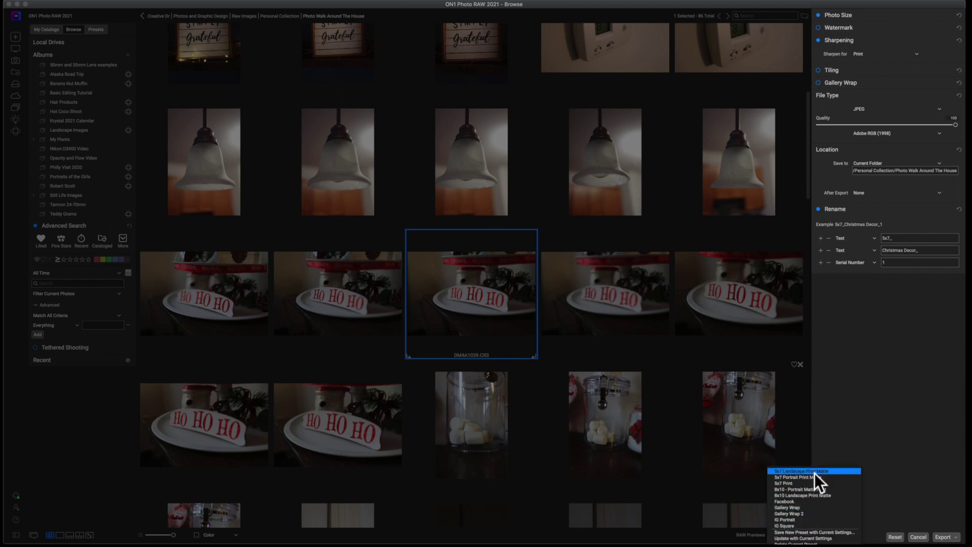
left_click(798, 519)
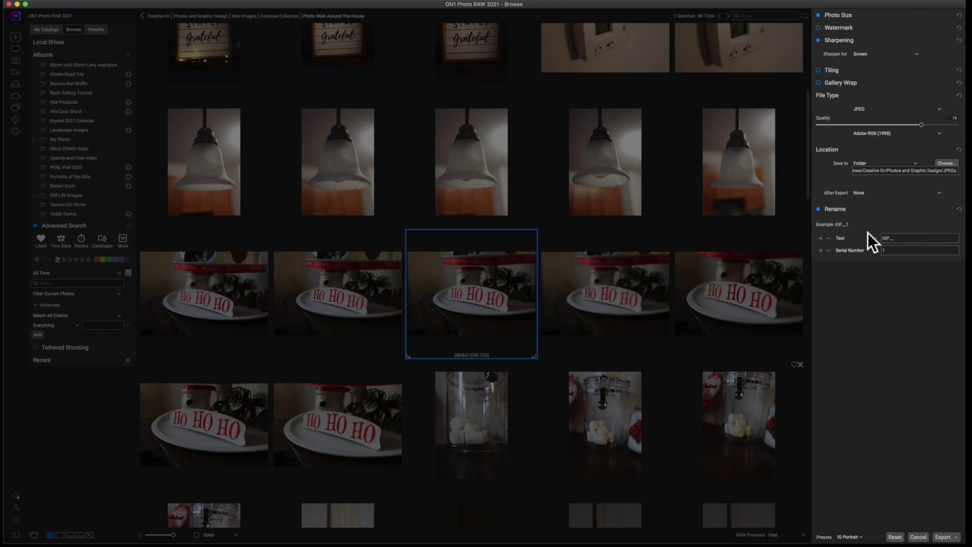
Step: Check the 1080x1350 px size, add 'Christmas Decor_' to the rename text, then cancel the export
left_click(879, 15)
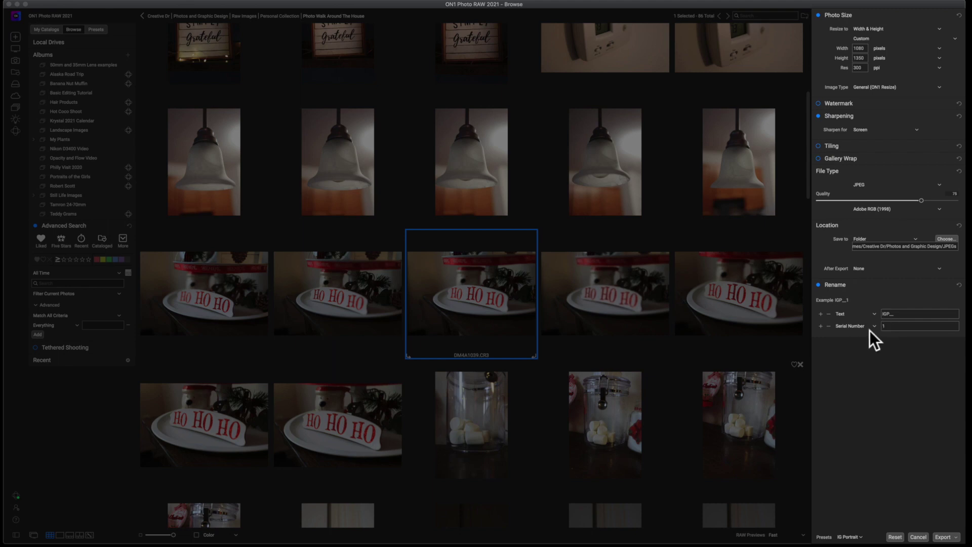
left_click(892, 314)
type("Christmas Decor_")
left_click(918, 536)
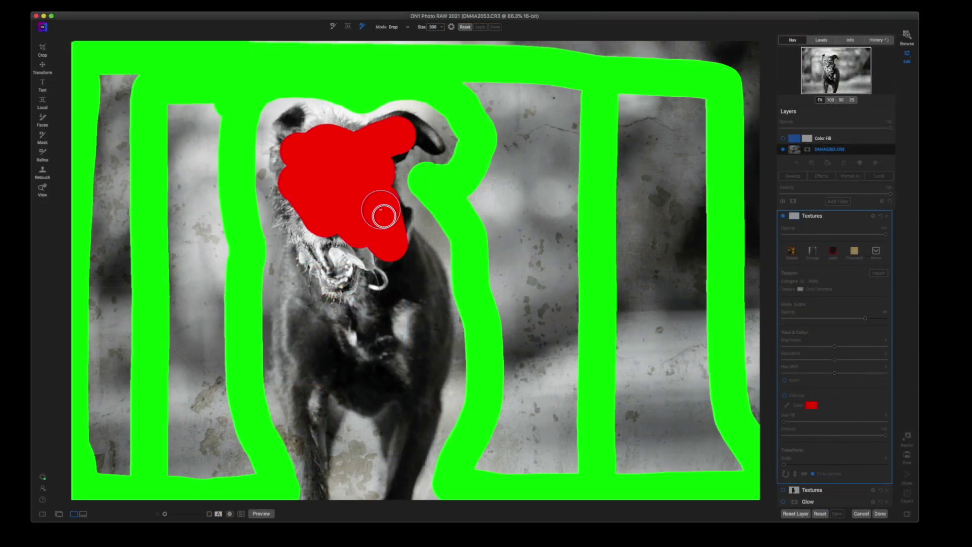
mouse_move(382, 215)
left_mouse_down()
mouse_move(416, 280)
mouse_move(418, 387)
left_mouse_up()
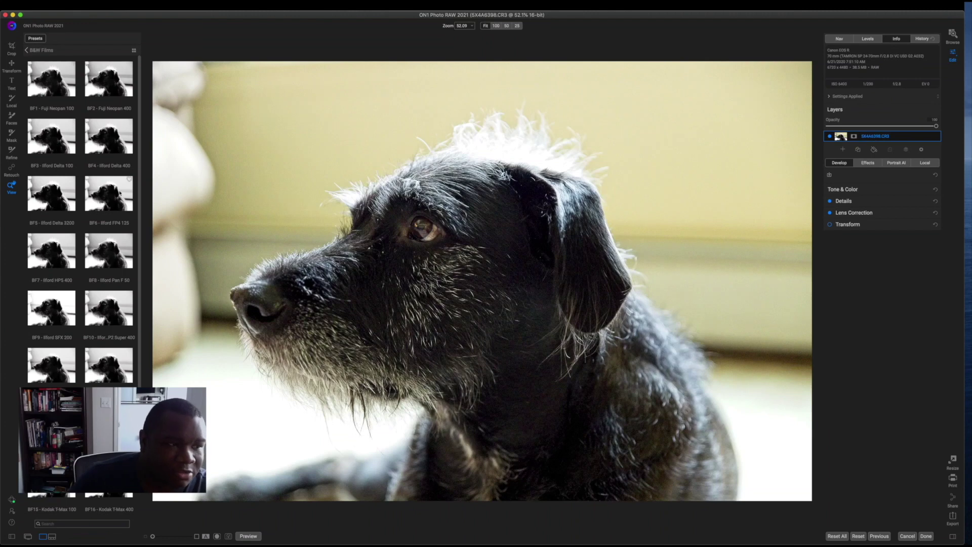
left_click(53, 253)
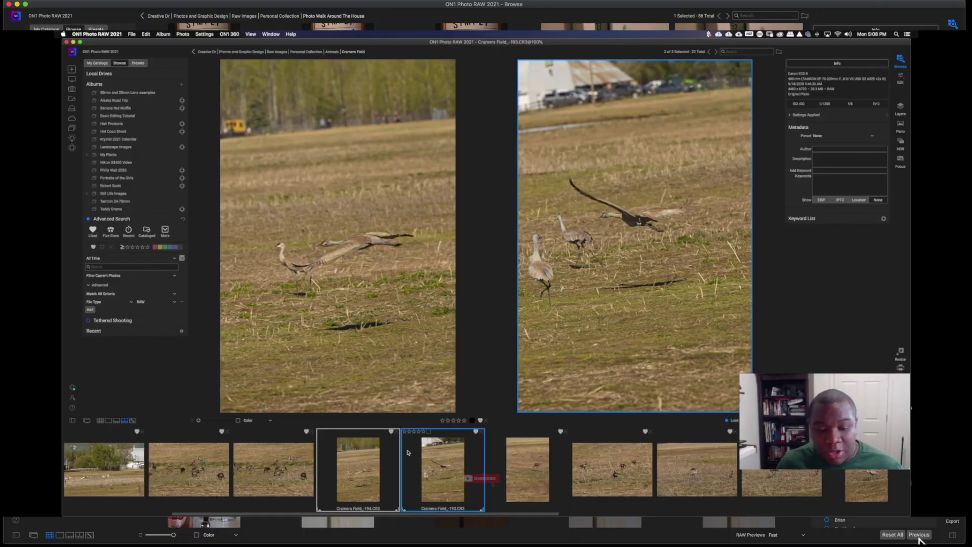
left_click(511, 493)
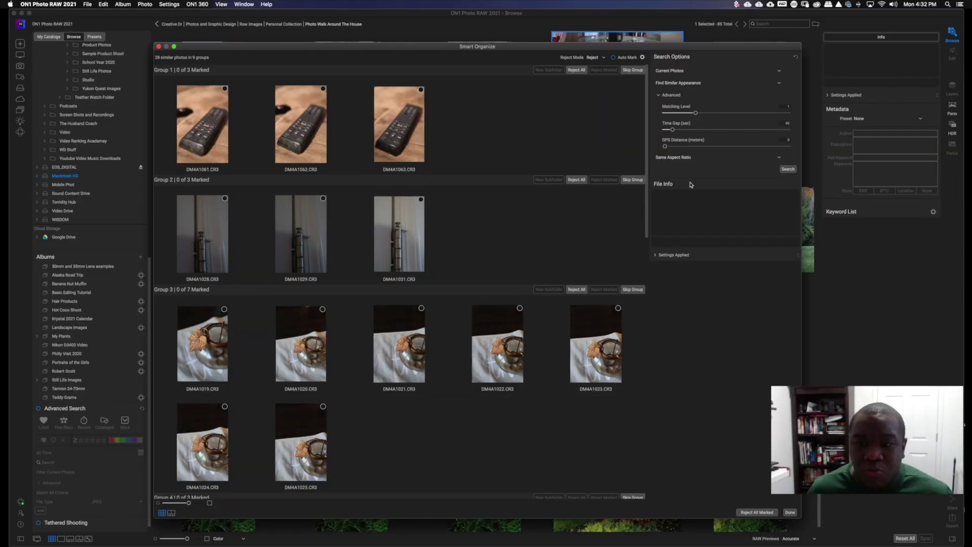
scroll(324, 219, "down", 5)
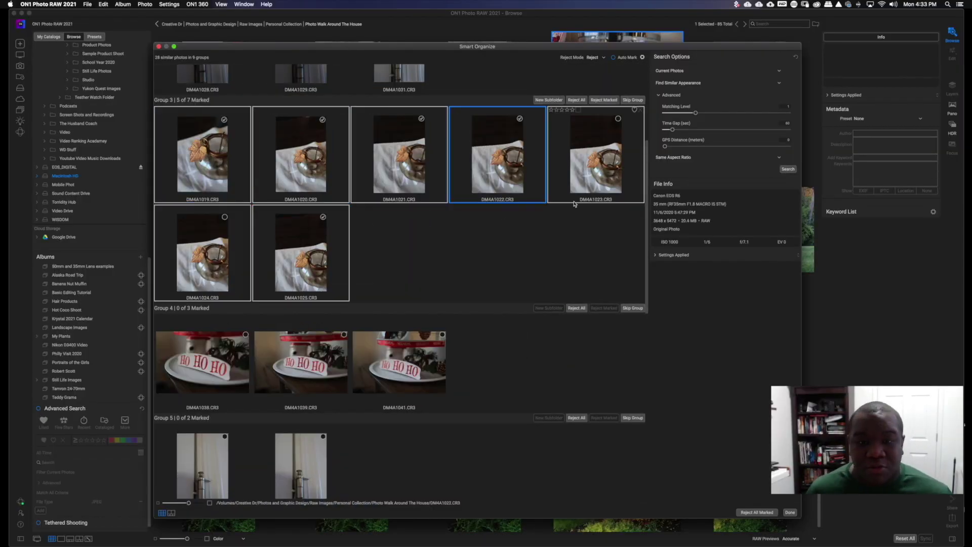
left_click_drag(695, 113, 726, 112)
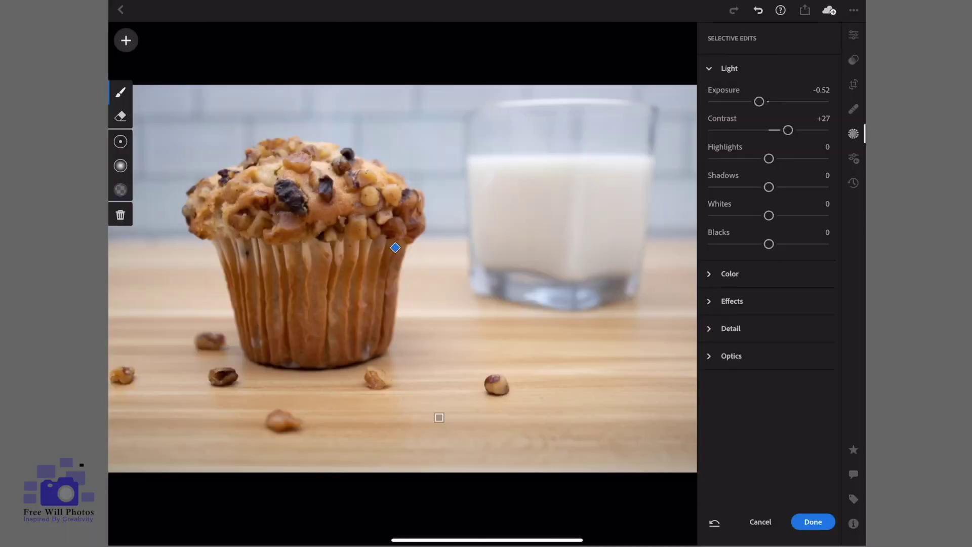
scroll(436, 385, "up", 5)
left_click(126, 40)
left_click_drag(456, 281, 379, 284)
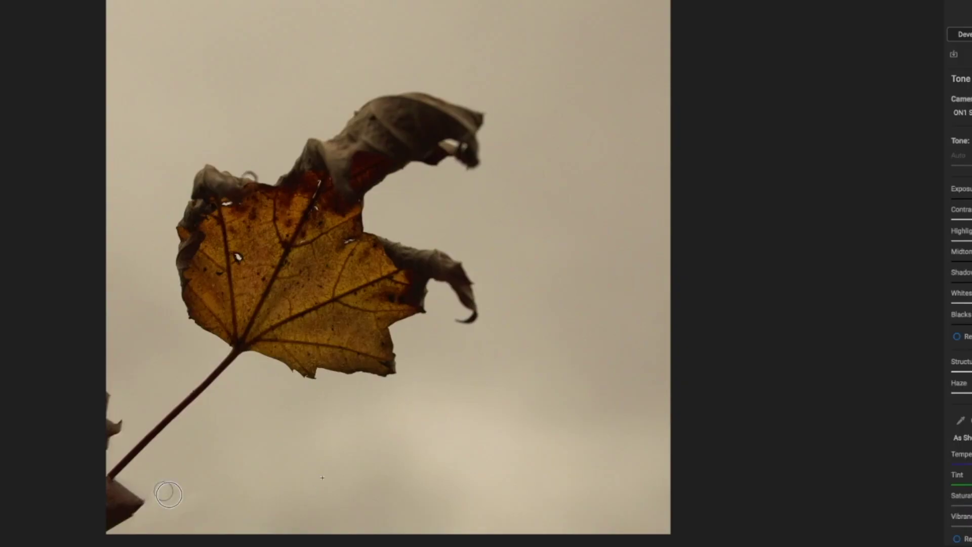